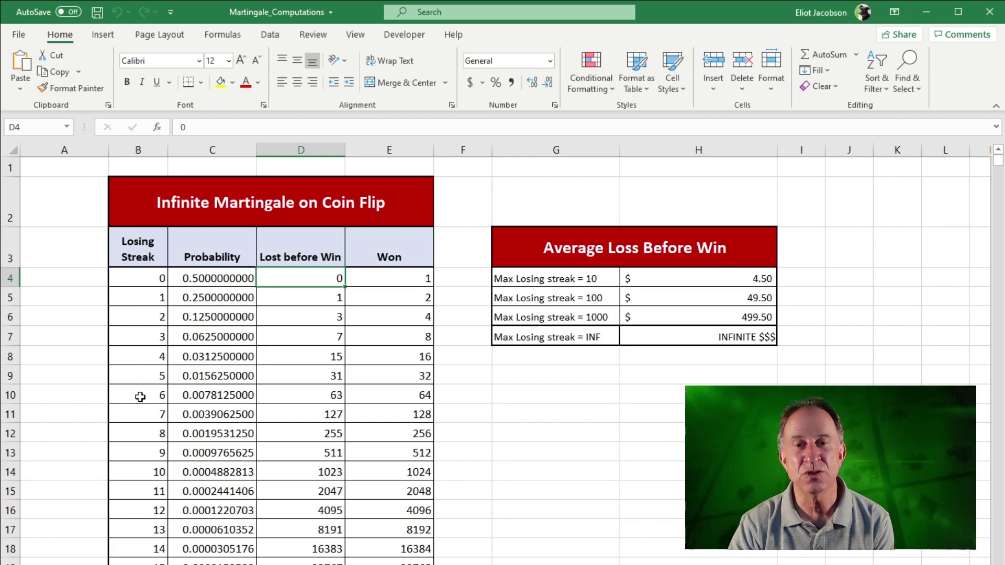
Highlight the losing streak 4 row, the Won values for streaks 0–12, and the Lost before Win values for streaks 0–10
{"action": "left_click_drag", "start_coordinate": [146, 355], "coordinate": [369, 357]}
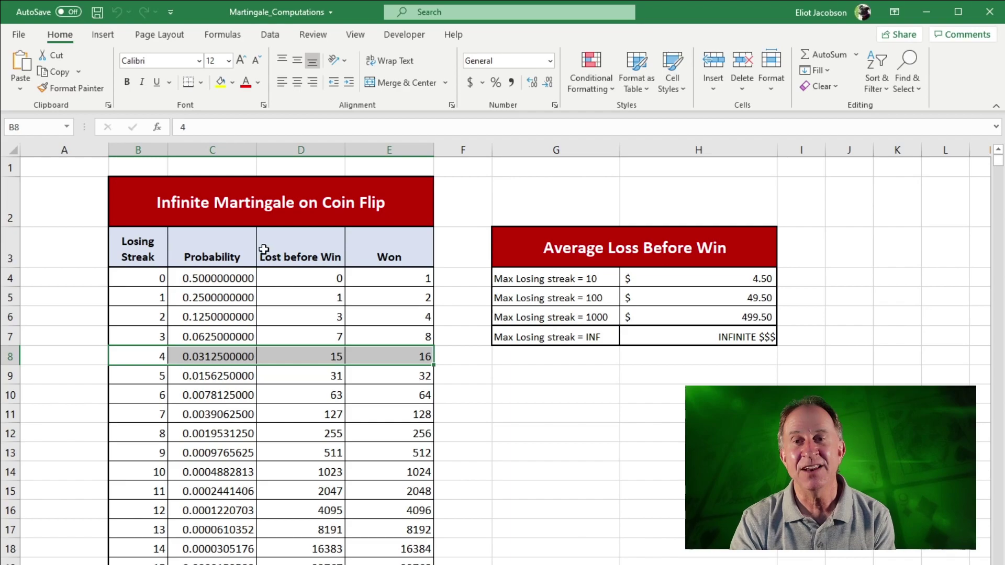
{"action": "left_click", "coordinate": [358, 277]}
{"action": "left_click_drag", "start_coordinate": [357, 277], "coordinate": [391, 512]}
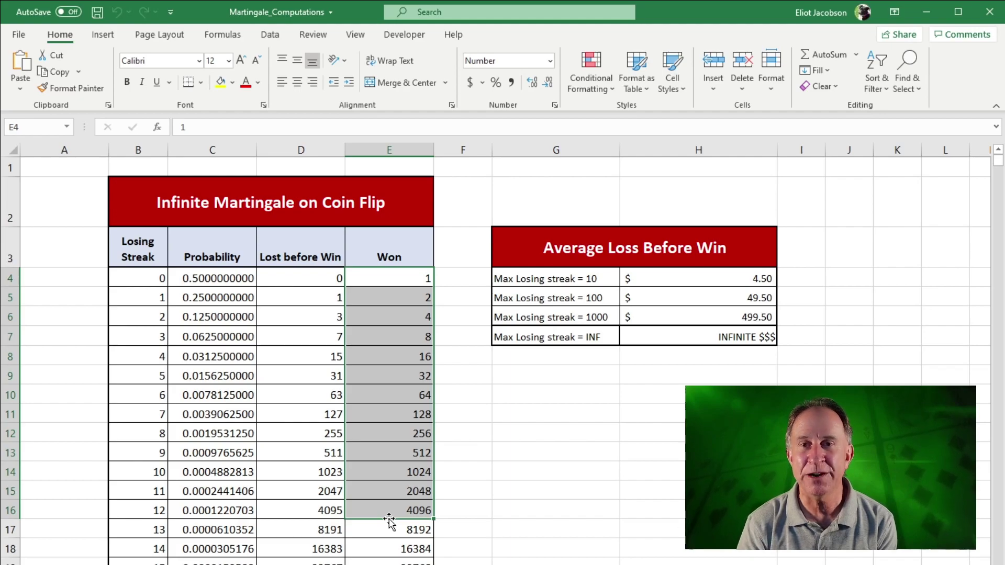
{"action": "left_click_drag", "start_coordinate": [285, 277], "coordinate": [306, 471]}
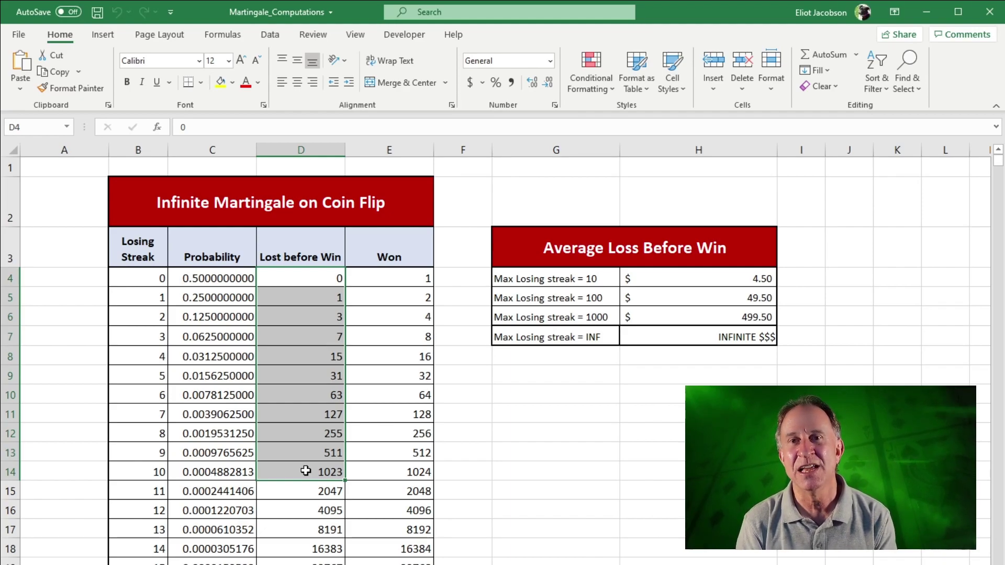
Inspect the Probability formulas for losing streaks 0 through 4, one cell at a time
{"action": "left_click", "coordinate": [209, 273]}
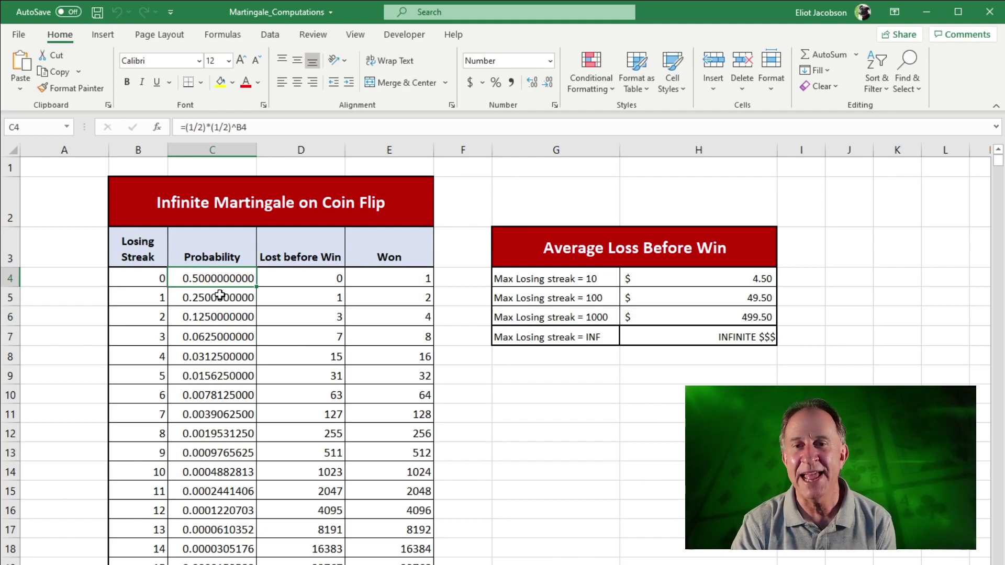
{"action": "left_click", "coordinate": [217, 299]}
{"action": "left_click", "coordinate": [217, 316]}
{"action": "left_click", "coordinate": [220, 338]}
{"action": "left_click", "coordinate": [220, 357]}
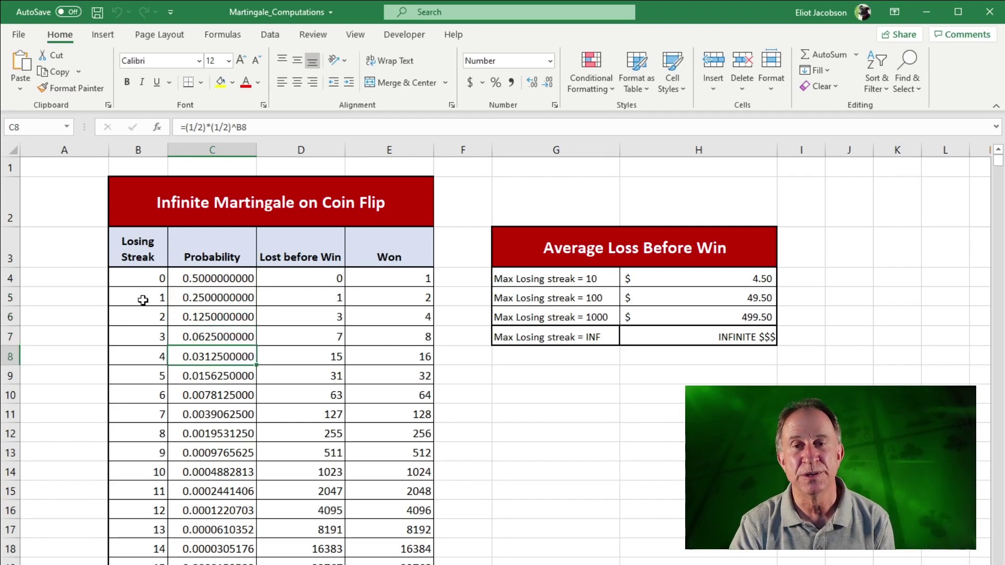
Compare the Lost before Win and Won entries for losing streaks 0 and 1
{"action": "left_click", "coordinate": [143, 277]}
{"action": "left_click", "coordinate": [278, 274]}
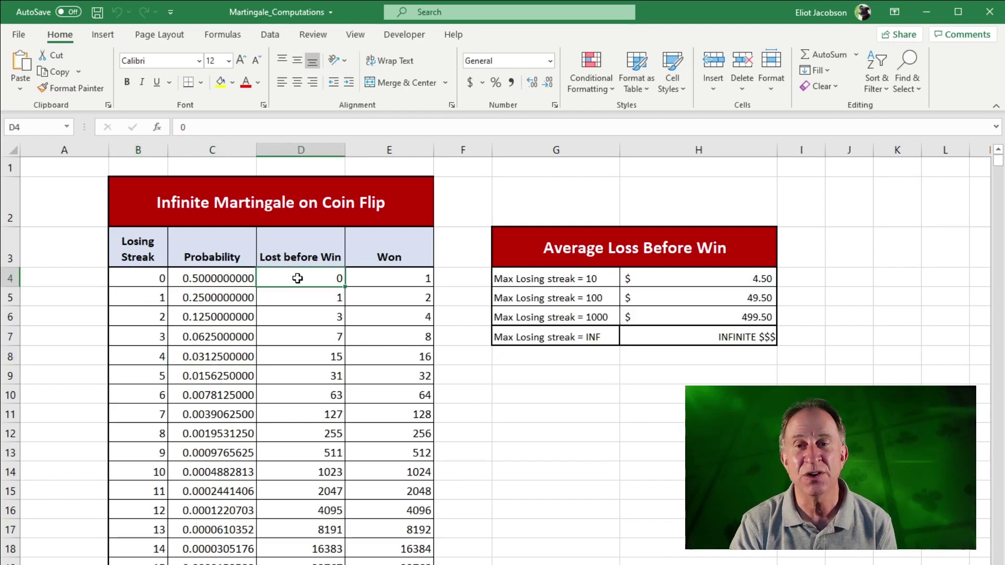
{"action": "left_click", "coordinate": [358, 276]}
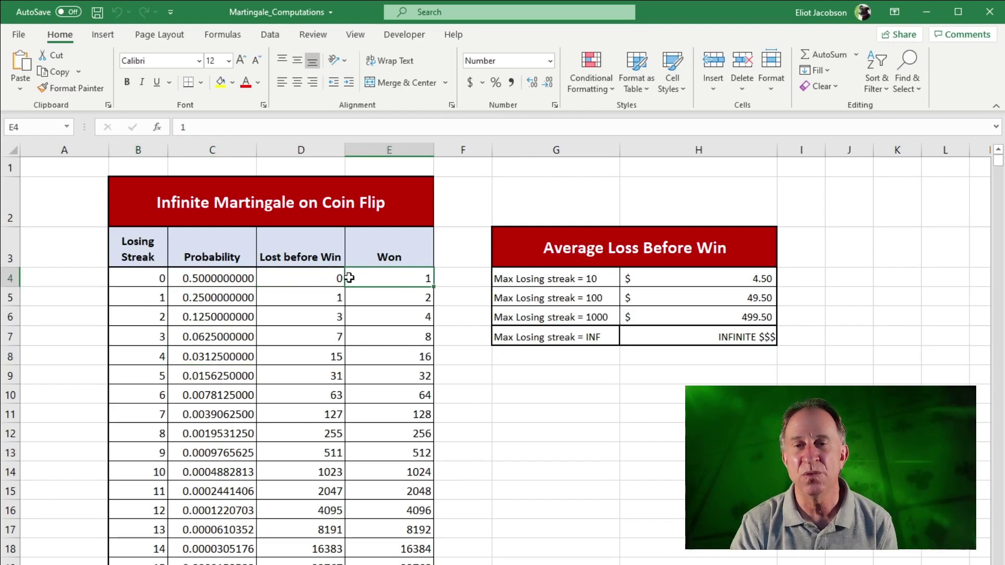
{"action": "left_click", "coordinate": [135, 296]}
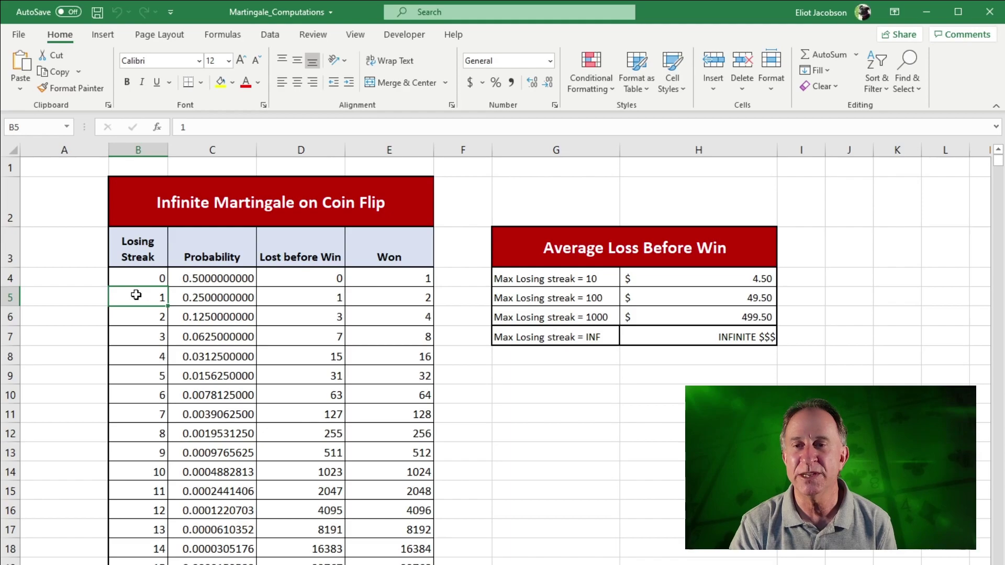
{"action": "left_click", "coordinate": [301, 298]}
{"action": "left_click", "coordinate": [387, 297]}
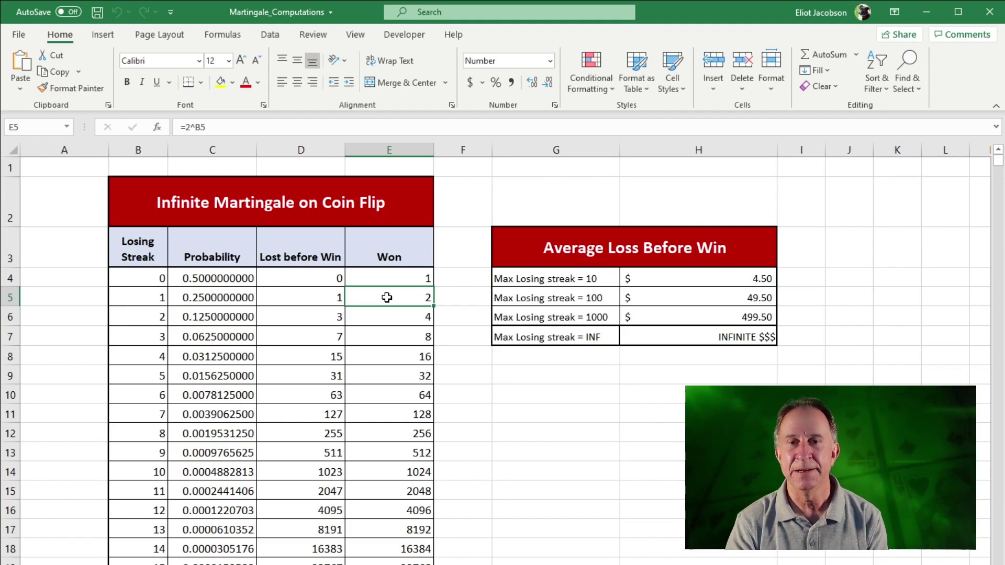
Highlight the full table rows for losing streaks 0–10, followed by their Lost before Win and Probability values separately
{"action": "left_click_drag", "start_coordinate": [146, 278], "coordinate": [395, 471]}
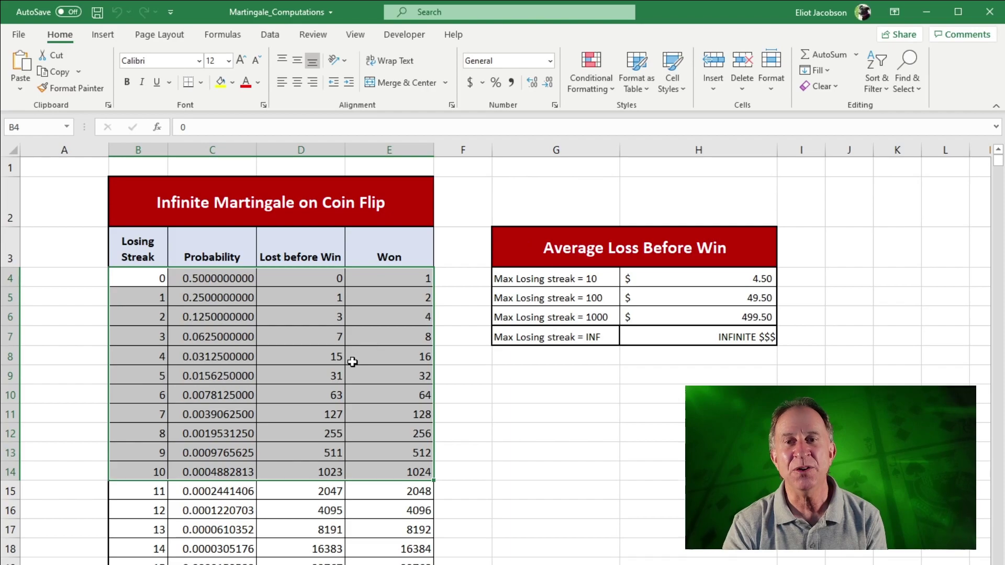
{"action": "left_click", "coordinate": [353, 359]}
{"action": "left_click_drag", "start_coordinate": [297, 279], "coordinate": [296, 469]}
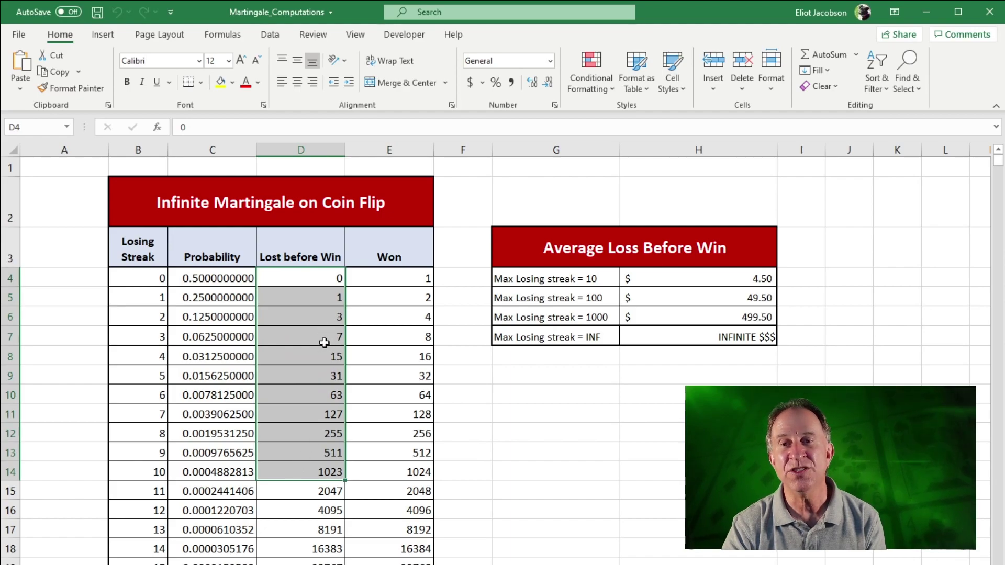
{"action": "left_click_drag", "start_coordinate": [200, 278], "coordinate": [210, 473]}
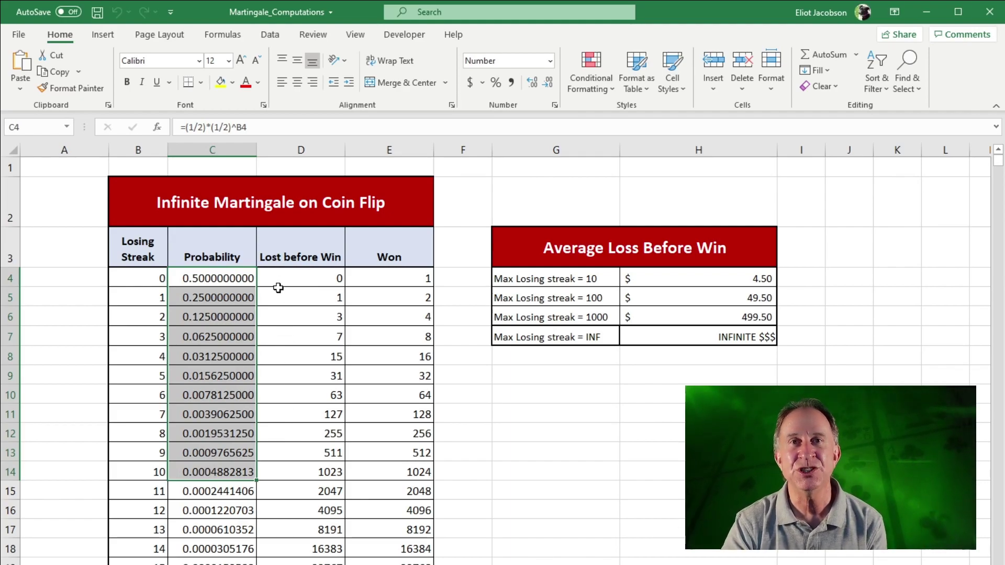
Pair each Probability with its Lost before Win value for streaks 0, 1, 3 and 10, and select C4:D14
{"action": "left_click", "coordinate": [238, 281]}
{"action": "left_click", "coordinate": [318, 277]}
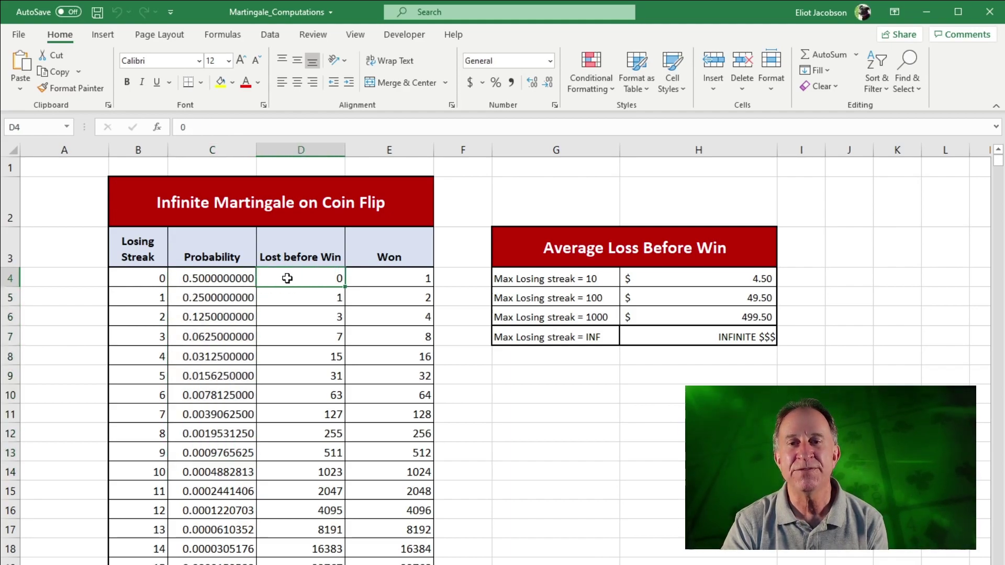
{"action": "left_click", "coordinate": [235, 299]}
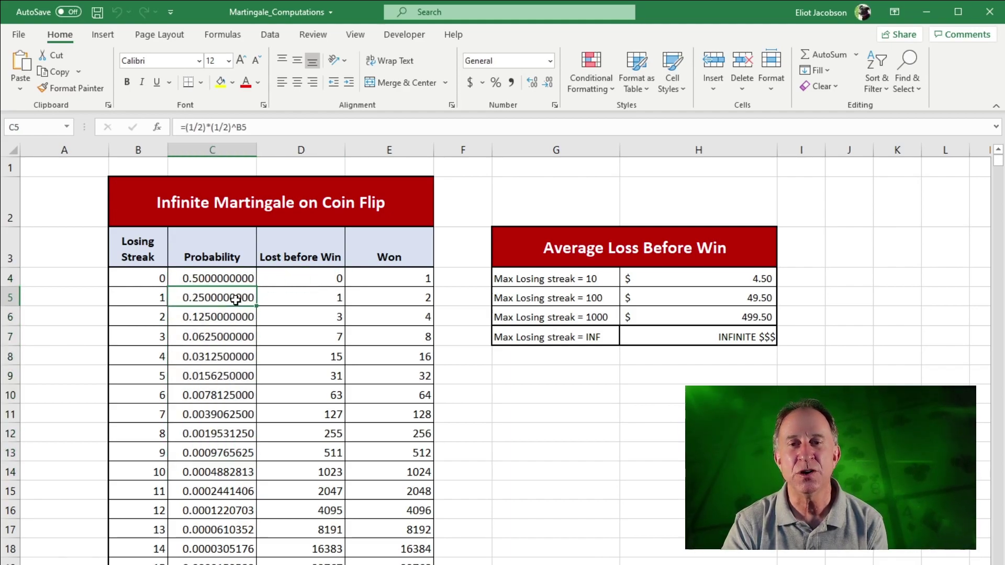
{"action": "left_click", "coordinate": [290, 298]}
{"action": "left_click_drag", "start_coordinate": [249, 298], "coordinate": [283, 340]}
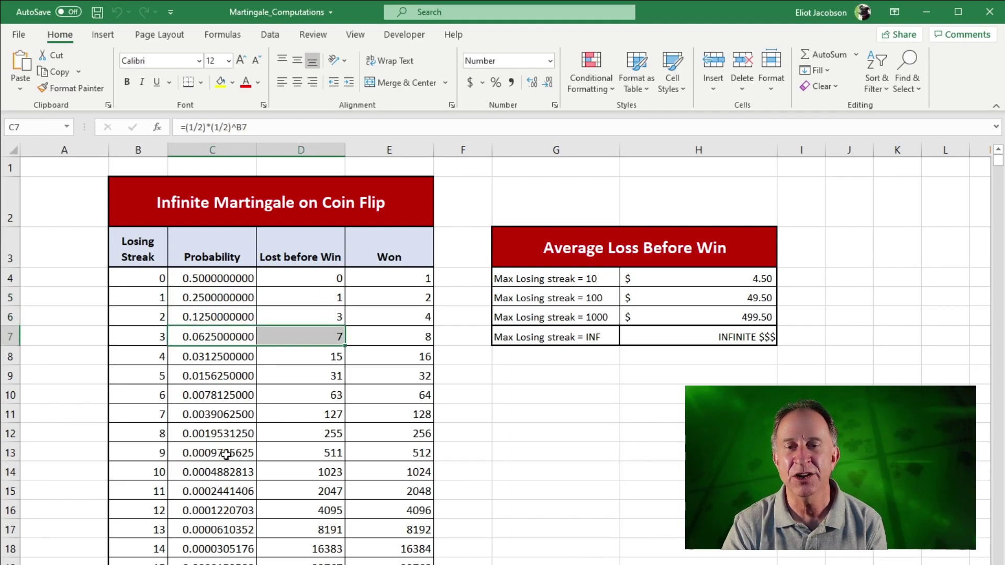
{"action": "left_click_drag", "start_coordinate": [234, 471], "coordinate": [268, 472]}
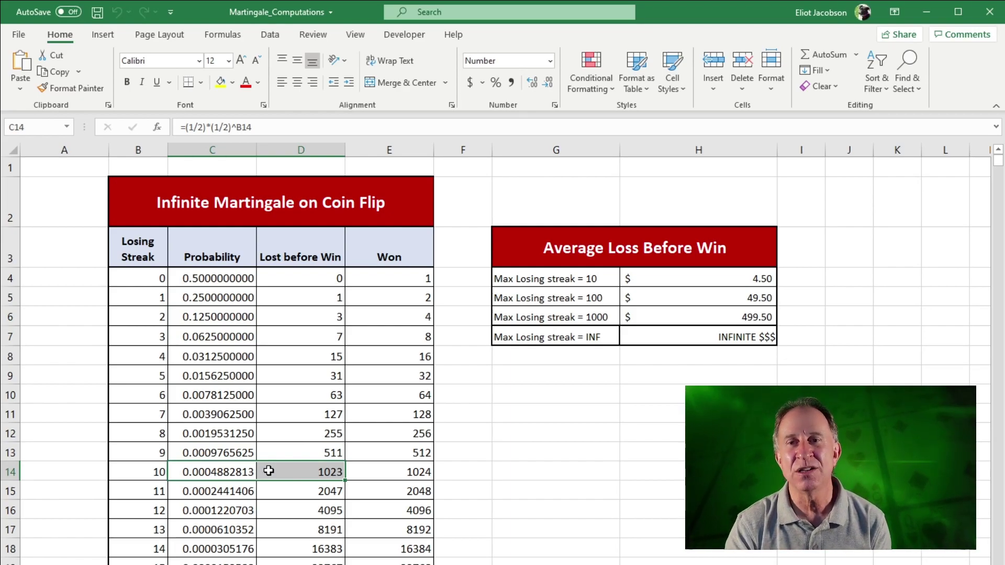
{"action": "left_click_drag", "start_coordinate": [210, 276], "coordinate": [283, 466]}
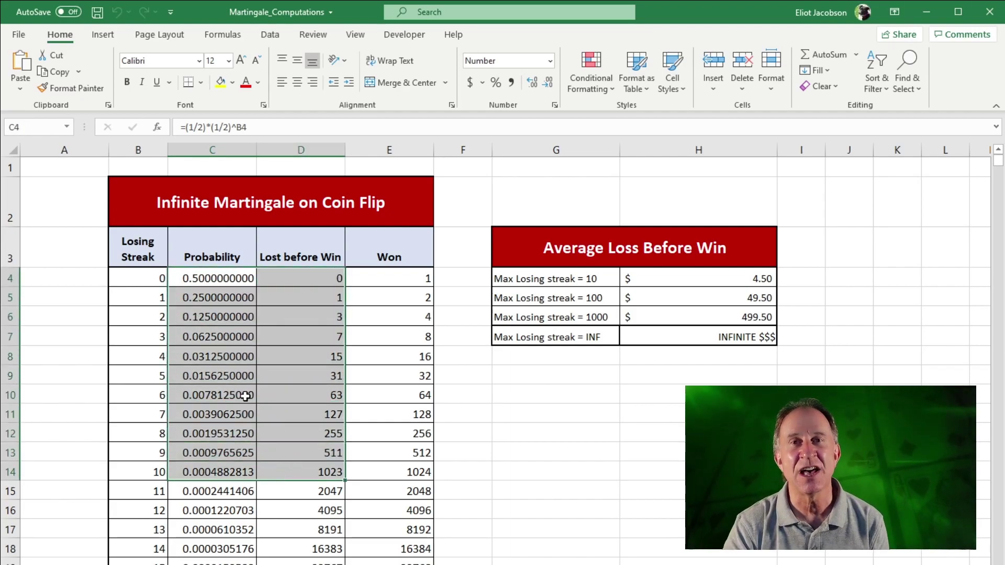
Examine the SUMPRODUCT formula and its referenced ranges for the average loss at a maximum losing streak of 10
{"action": "left_click", "coordinate": [675, 280]}
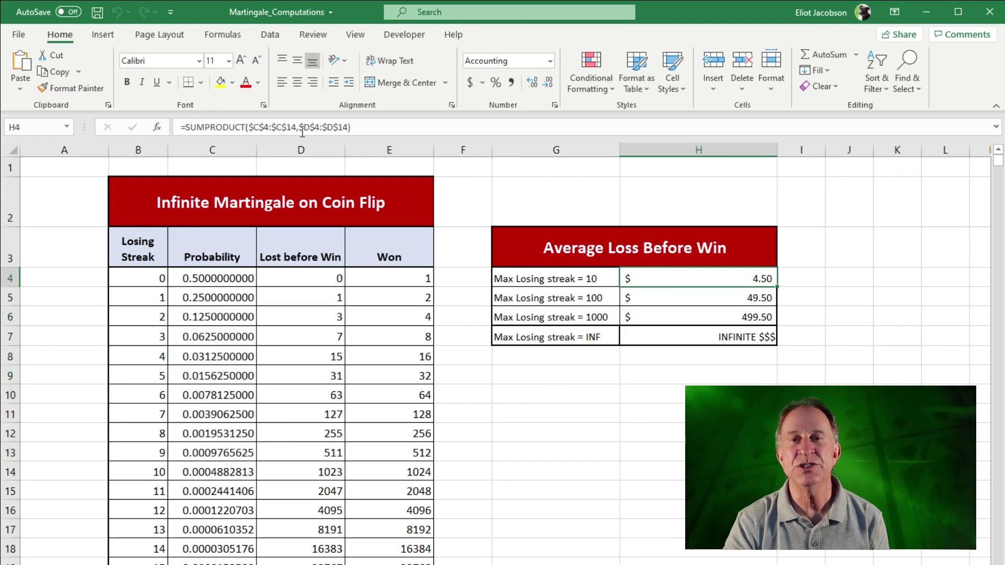
{"action": "double_click", "coordinate": [246, 126]}
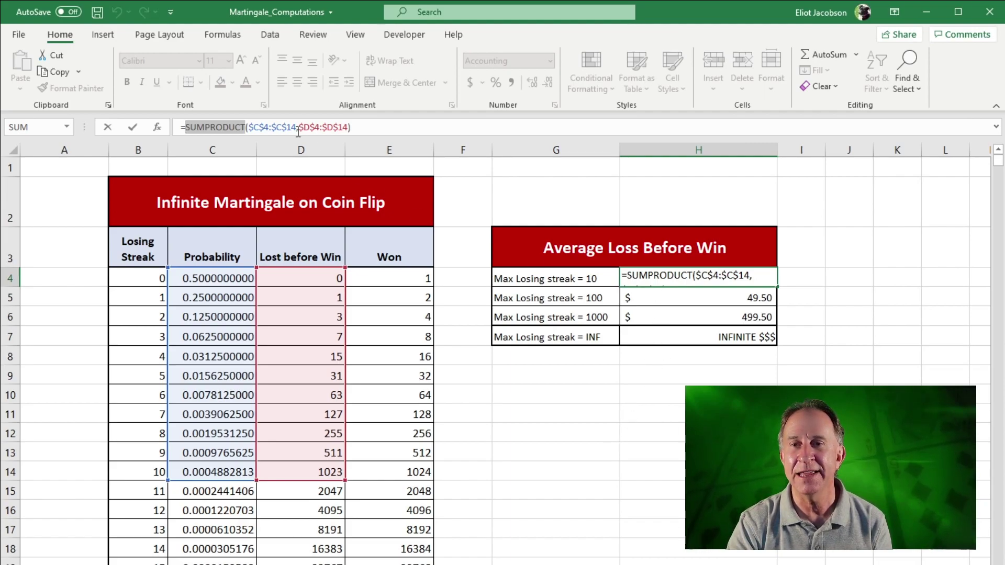
{"action": "left_click", "coordinate": [133, 128]}
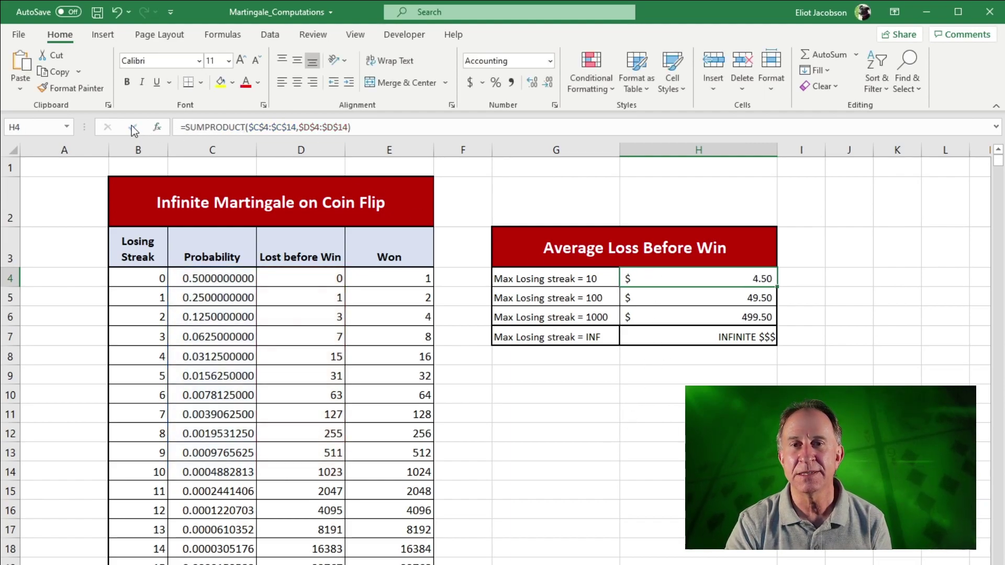
{"action": "left_click", "coordinate": [666, 468]}
{"action": "left_click", "coordinate": [601, 297]}
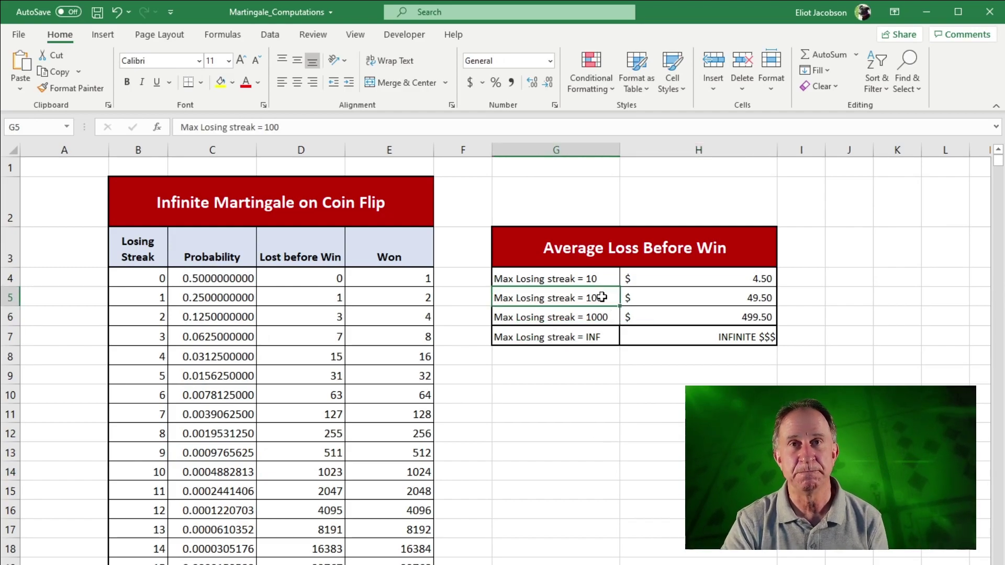
{"action": "left_click", "coordinate": [649, 277]}
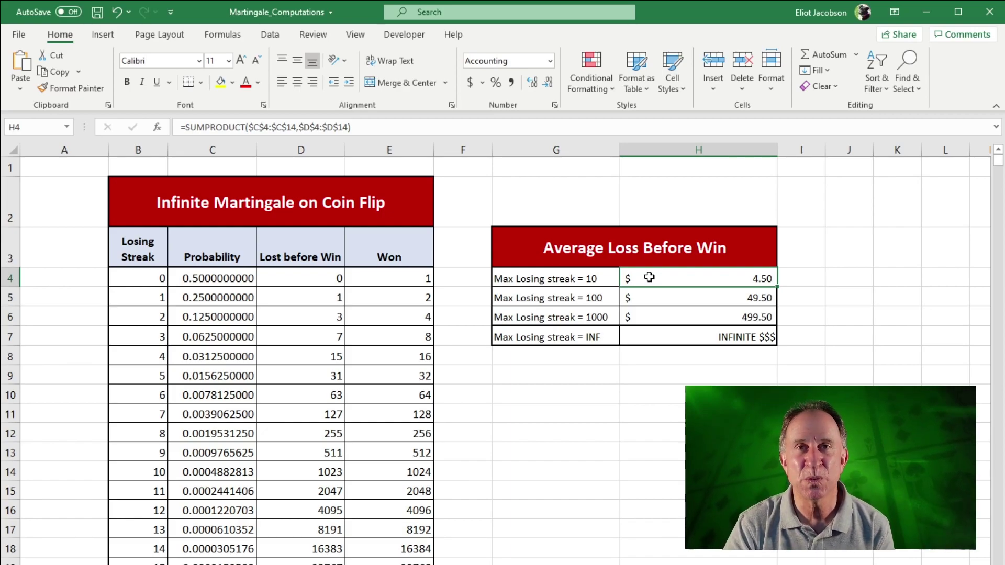
Review the average loss entries for maximum losing streaks of 100, 1000 and INF, checking the table rows down to streak 100
{"action": "left_click", "coordinate": [616, 297]}
{"action": "left_click", "coordinate": [652, 296]}
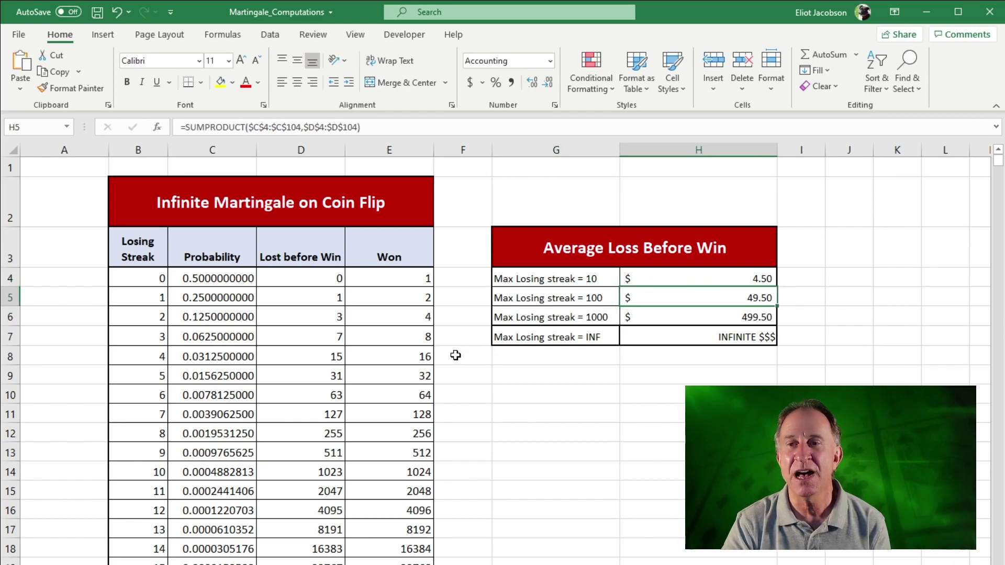
{"action": "scroll", "coordinate": [325, 419], "scroll_direction": "down", "scroll_amount": 8}
{"action": "scroll", "coordinate": [283, 438], "scroll_direction": "down", "scroll_amount": 20}
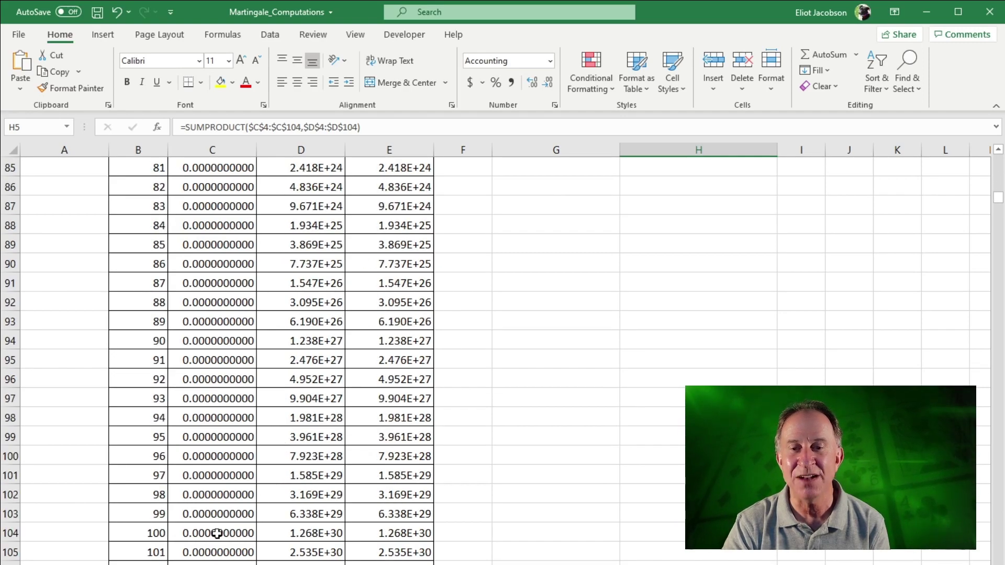
{"action": "scroll", "coordinate": [218, 532], "scroll_direction": "up", "scroll_amount": 20}
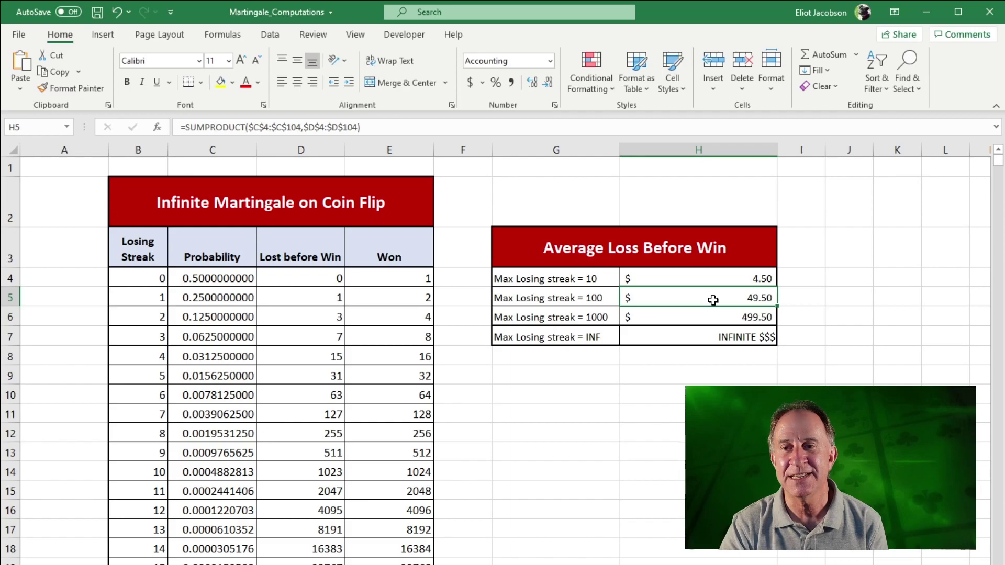
{"action": "left_click", "coordinate": [704, 316]}
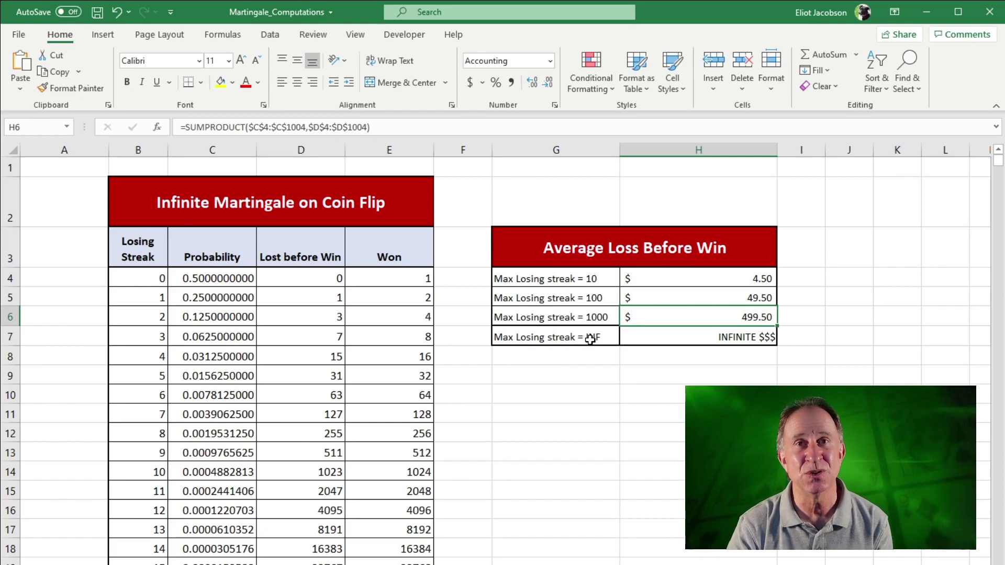
{"action": "left_click", "coordinate": [656, 337]}
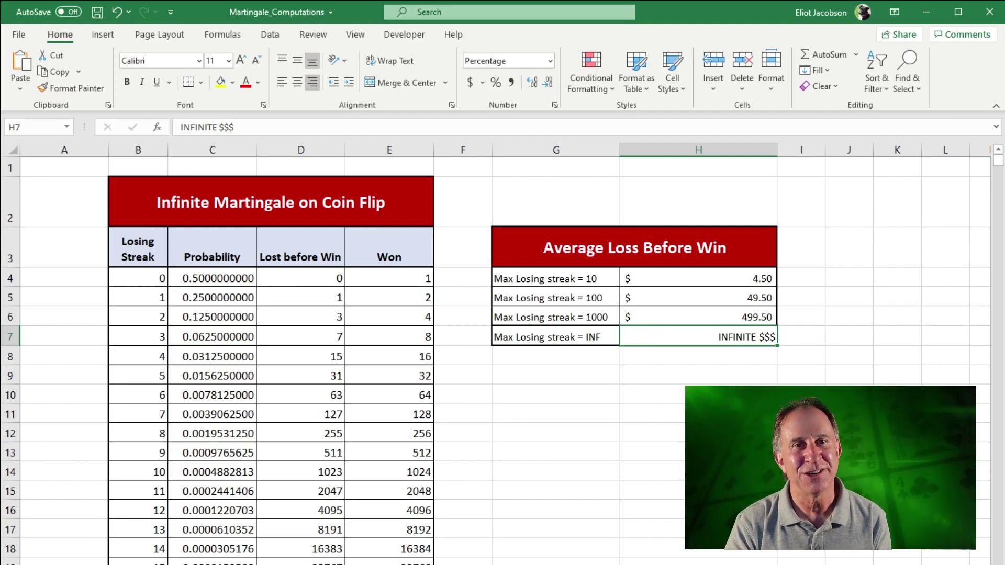
Switch to the Martingale slide presentation and advance to the slide deriving the expected loss amount as an infinite series
{"action": "key", "text": "alt+Tab"}
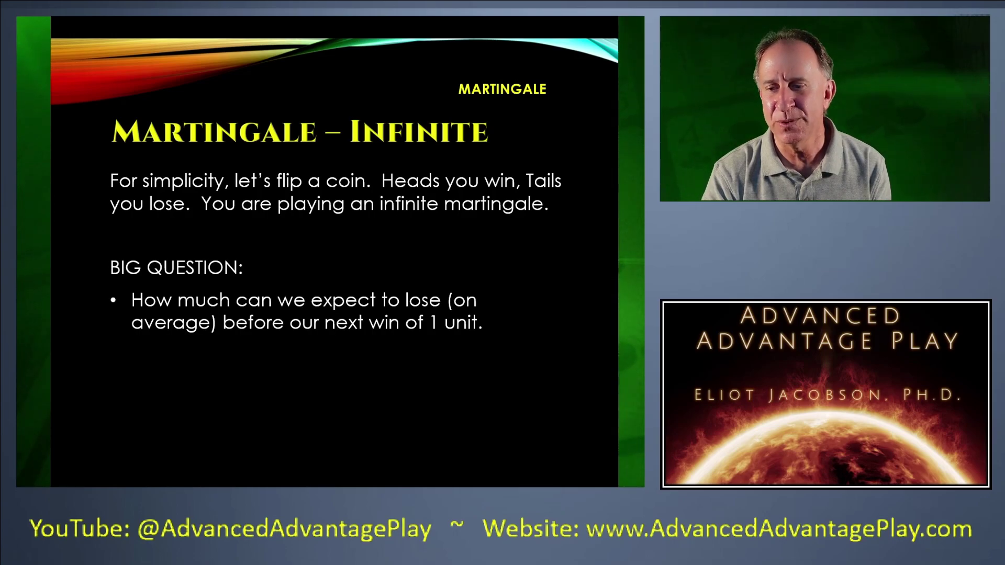
{"action": "key", "text": "Right"}
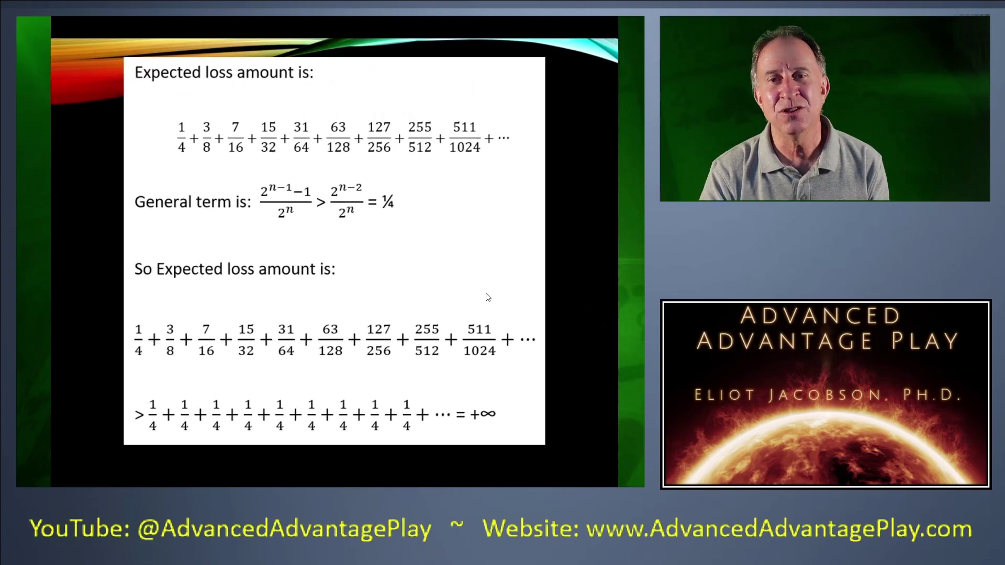